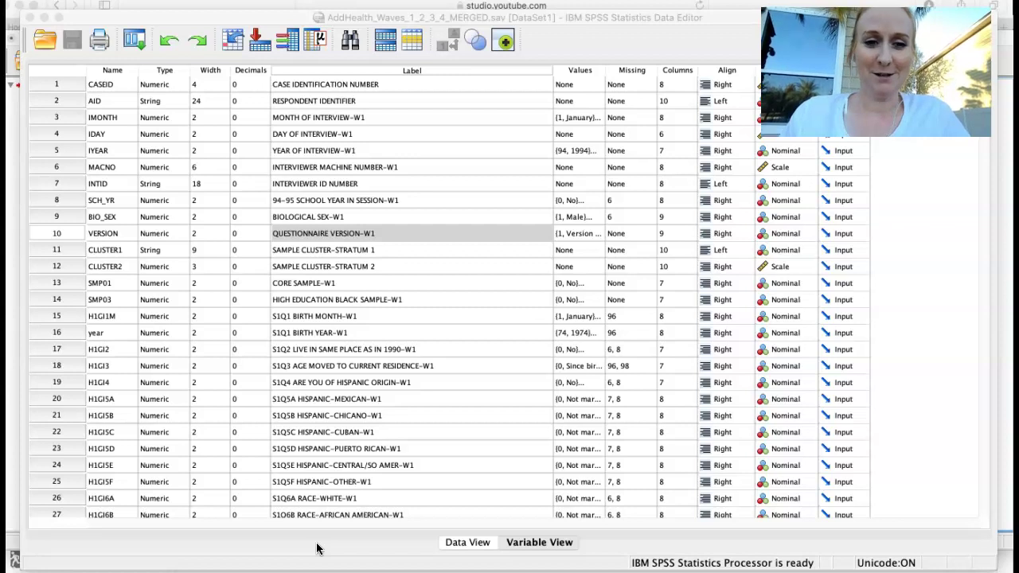
{"action": "left_click", "coordinate": [350, 167]}
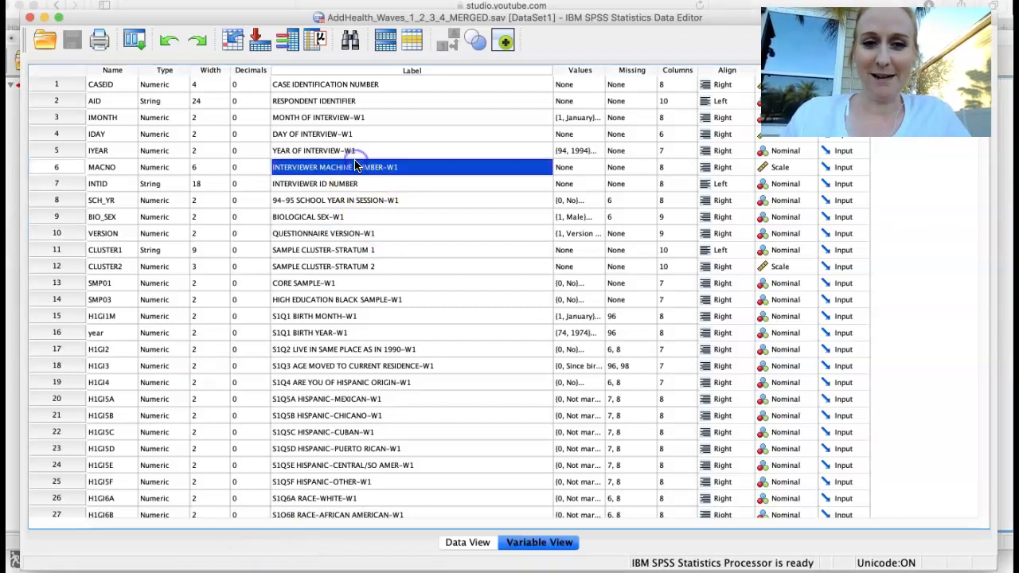
{"action": "left_click", "coordinate": [343, 239]}
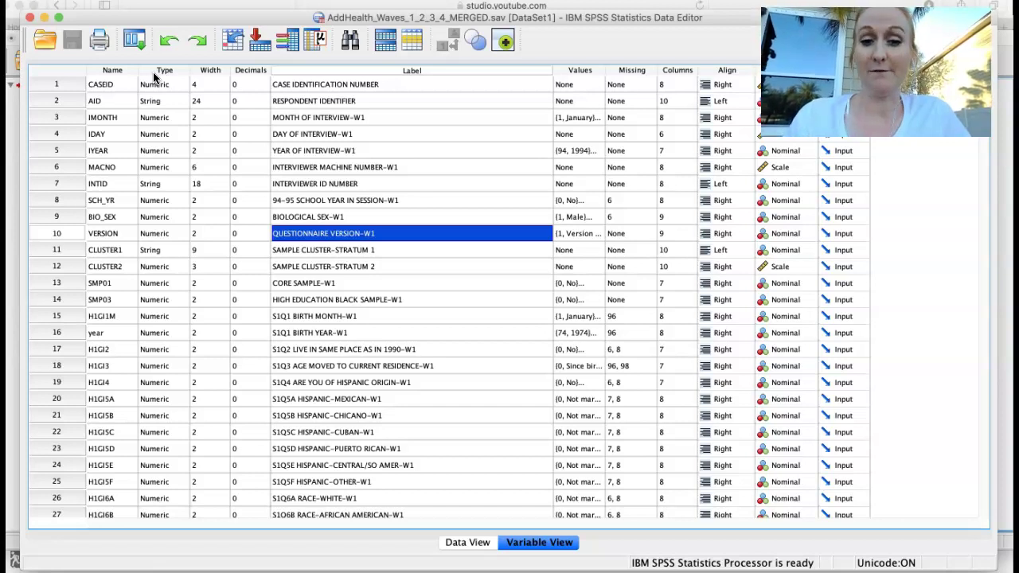
{"action": "left_click", "coordinate": [137, 0]}
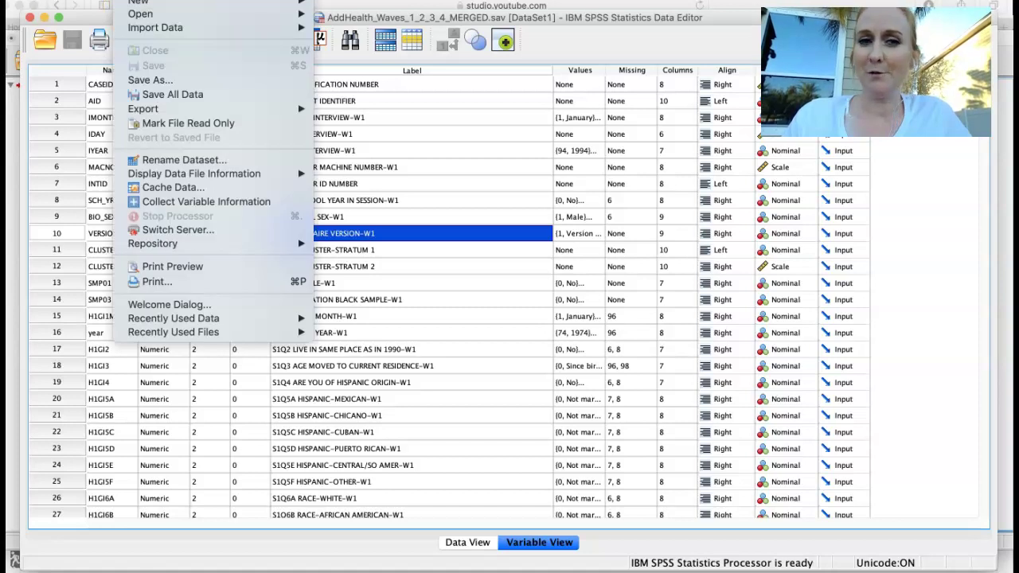
{"action": "mouse_move", "coordinate": [139, 3]}
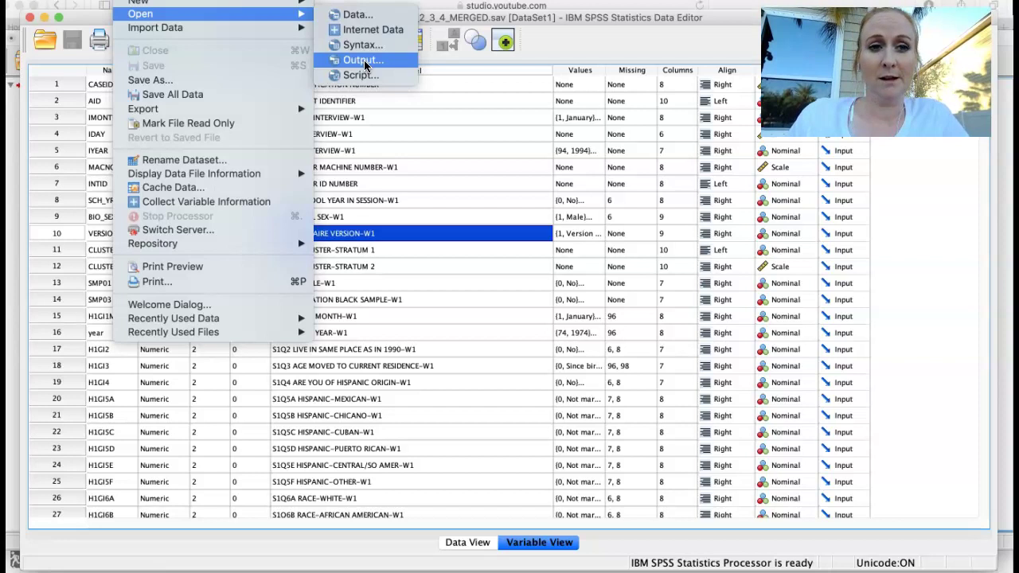
{"action": "mouse_move", "coordinate": [278, 1]}
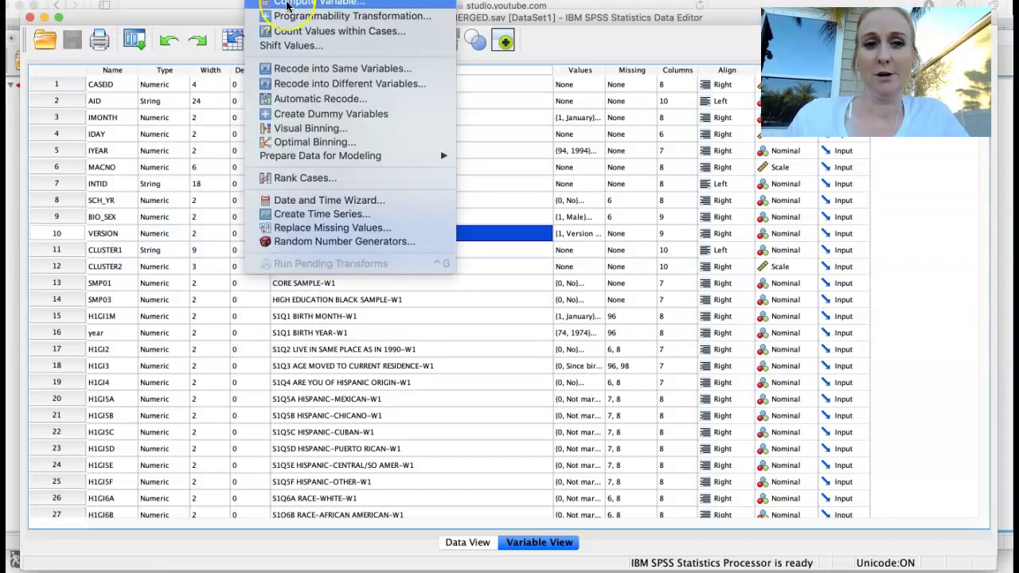
{"action": "left_click", "coordinate": [305, 74]}
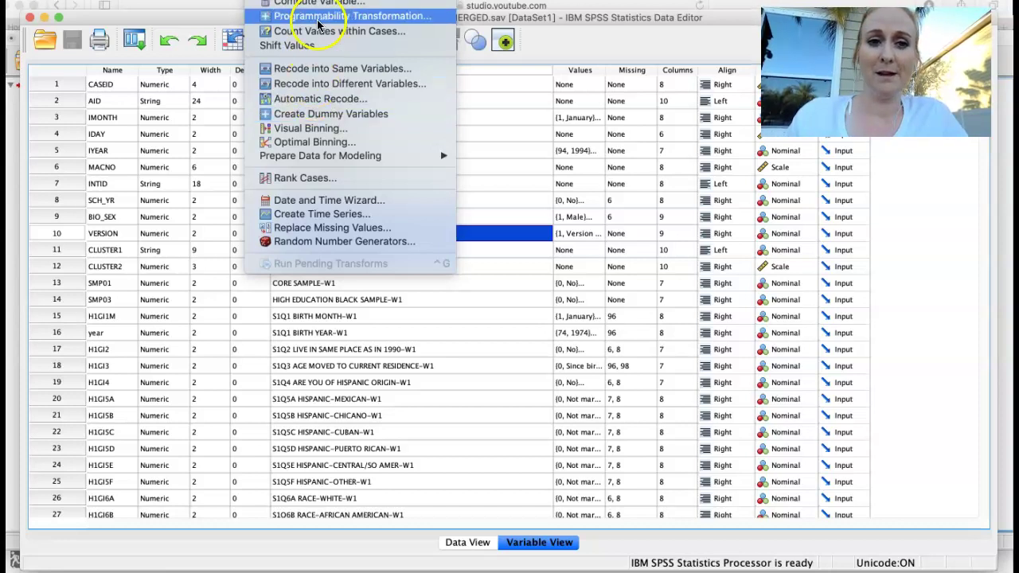
{"action": "mouse_move", "coordinate": [331, 0]}
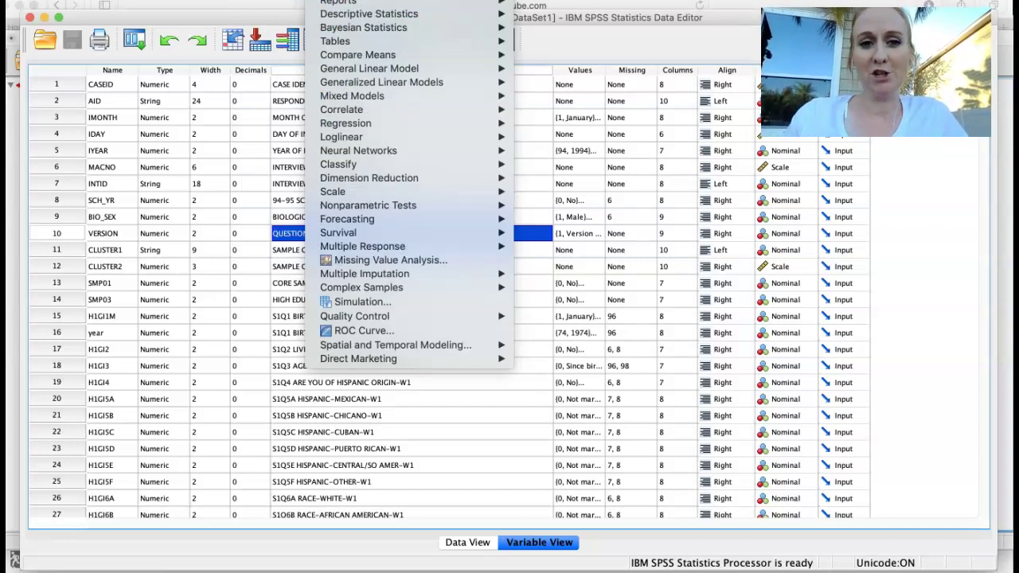
{"action": "mouse_move", "coordinate": [418, 16]}
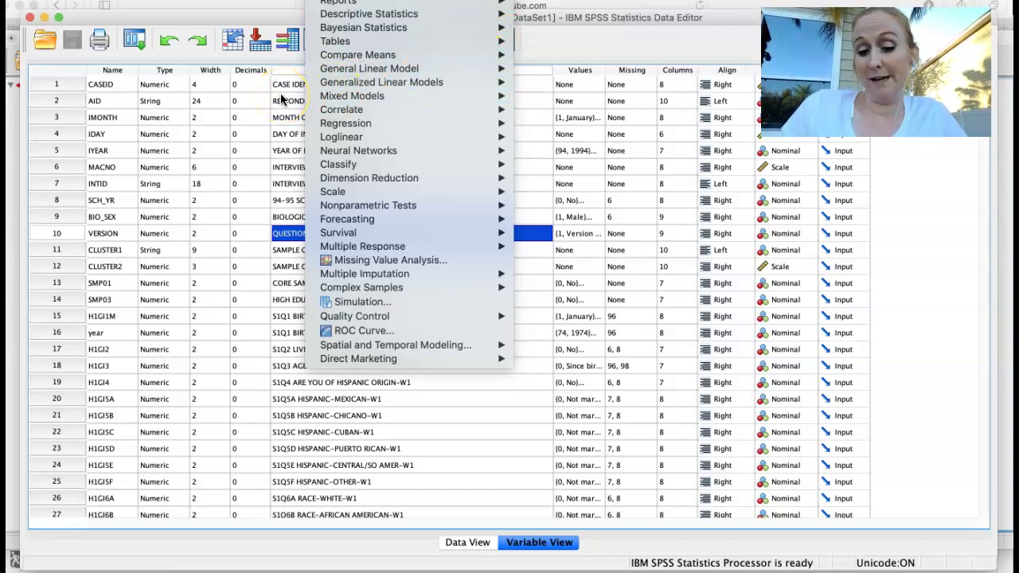
{"action": "left_click", "coordinate": [495, 449]}
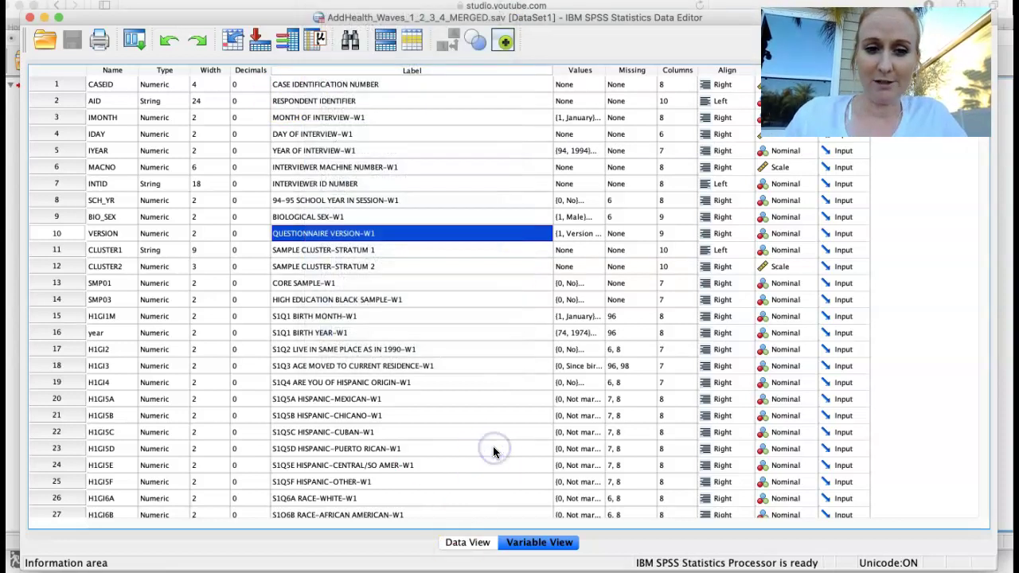
- Examine the variable rows and their labels in Variable View, from the interview details down to the Wave 1 weight questions
{"action": "left_click", "coordinate": [56, 233]}
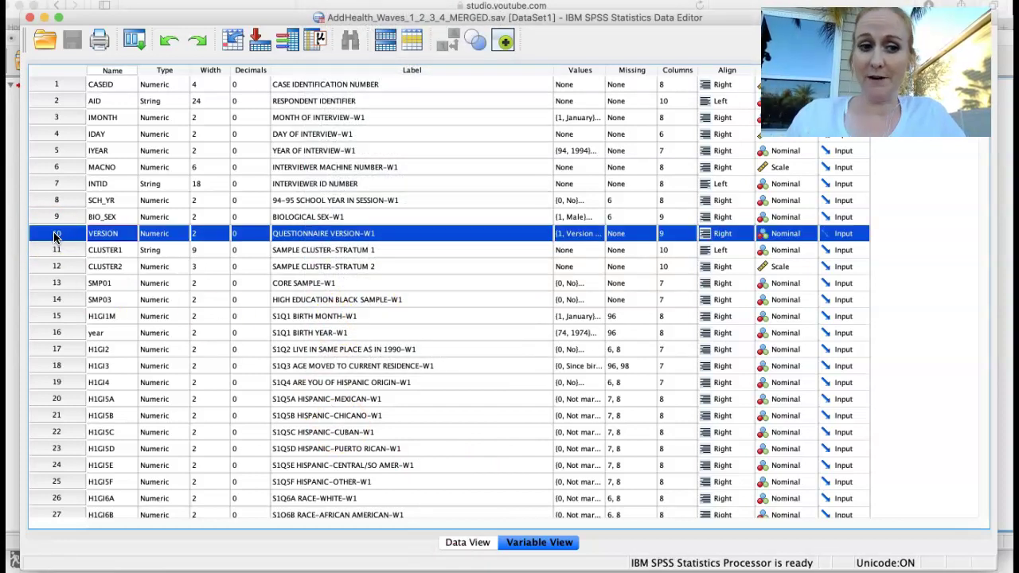
{"action": "left_click", "coordinate": [56, 200]}
{"action": "left_click", "coordinate": [56, 168]}
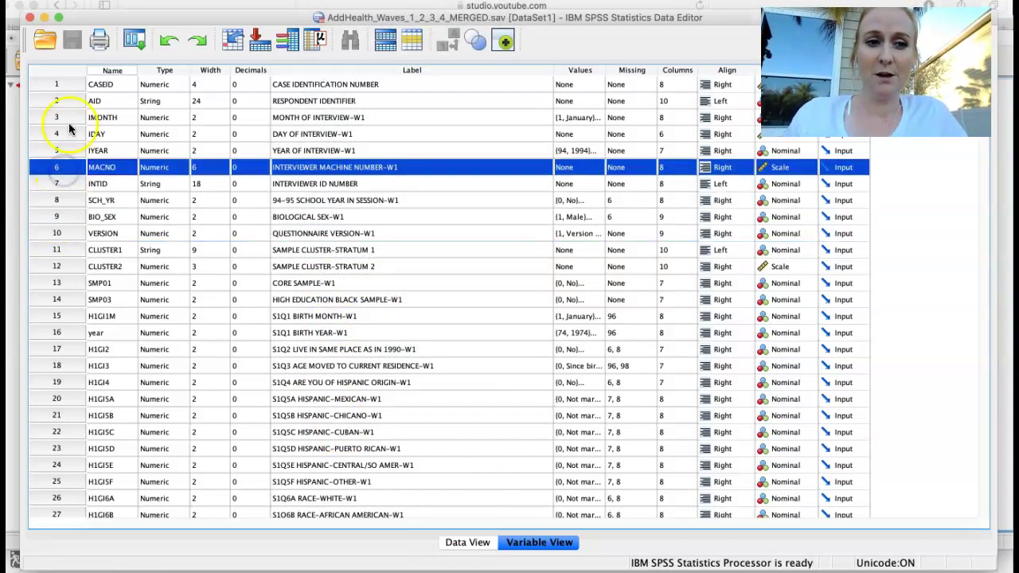
{"action": "left_click", "coordinate": [68, 121]}
{"action": "left_click", "coordinate": [68, 134]}
{"action": "left_click", "coordinate": [69, 204]}
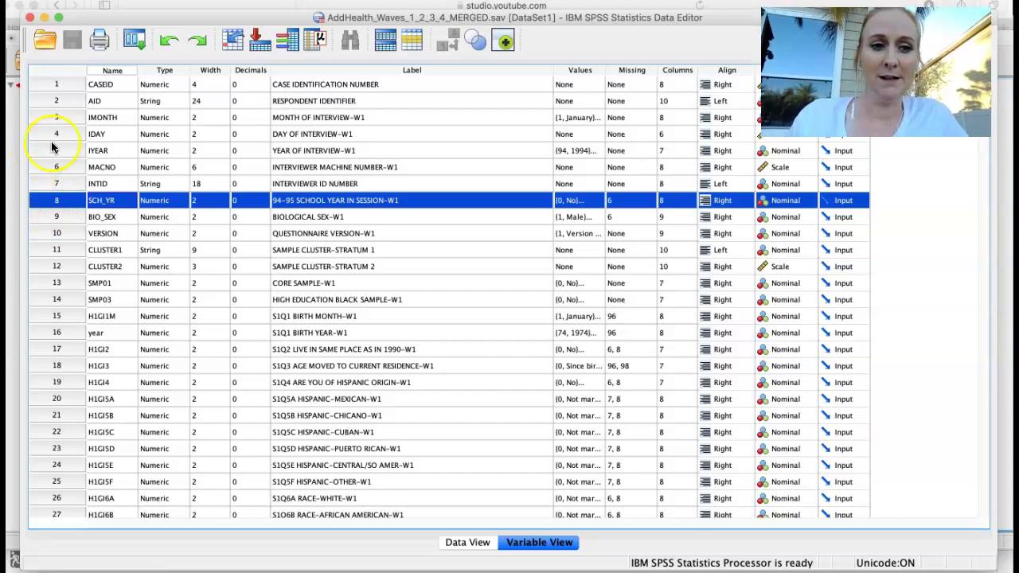
{"action": "left_click", "coordinate": [70, 117]}
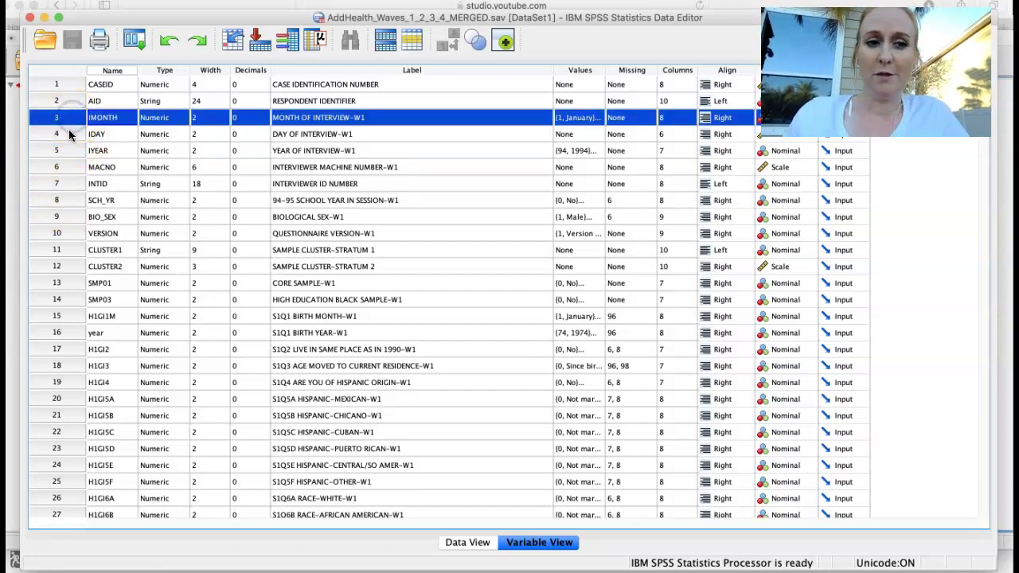
{"action": "left_click", "coordinate": [69, 134]}
{"action": "left_click", "coordinate": [68, 151]}
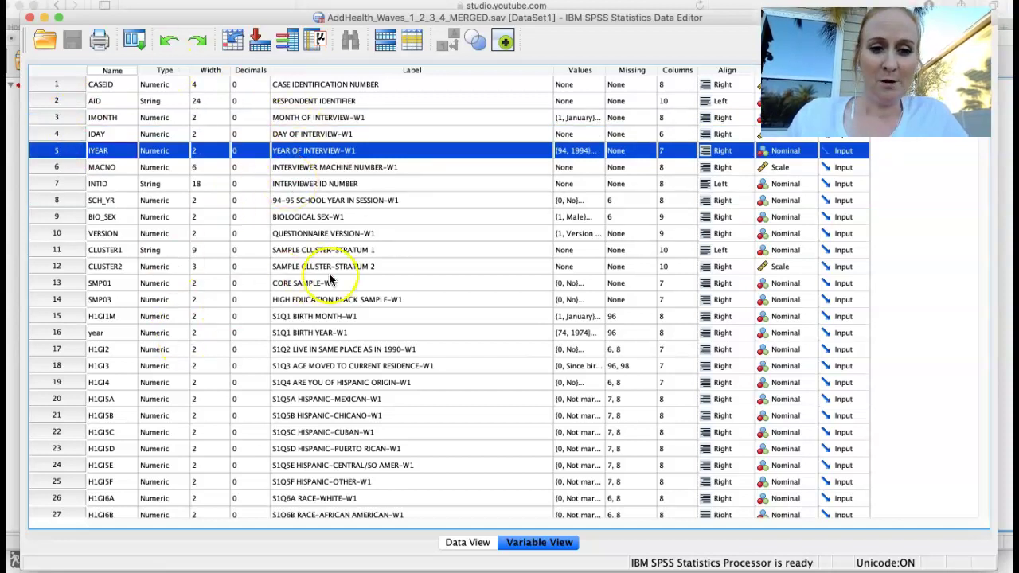
{"action": "scroll", "coordinate": [339, 290], "scroll_direction": "down", "scroll_amount": 3}
{"action": "scroll", "coordinate": [340, 290], "scroll_direction": "down", "scroll_amount": 15}
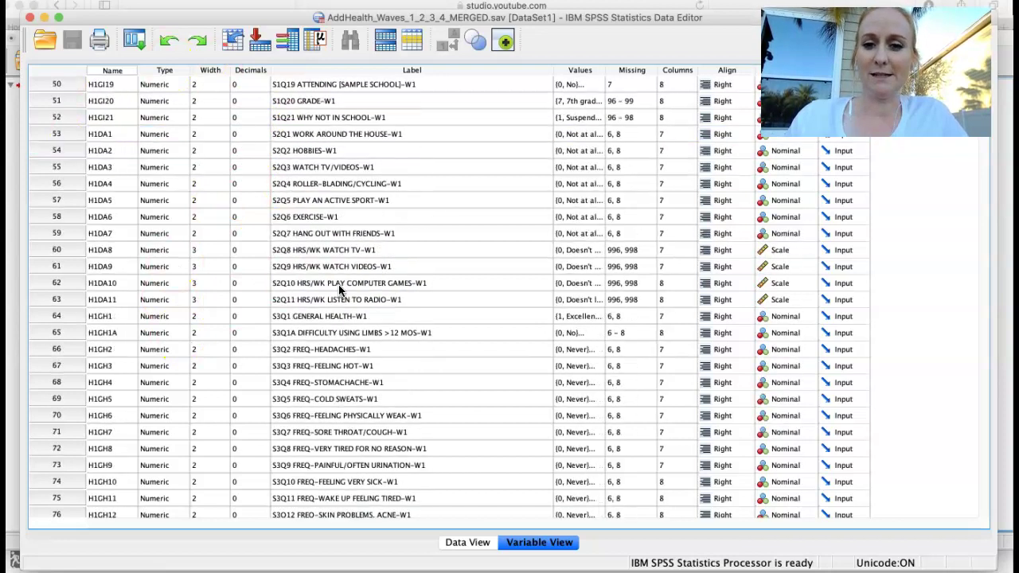
{"action": "scroll", "coordinate": [340, 290], "scroll_direction": "down", "scroll_amount": 2}
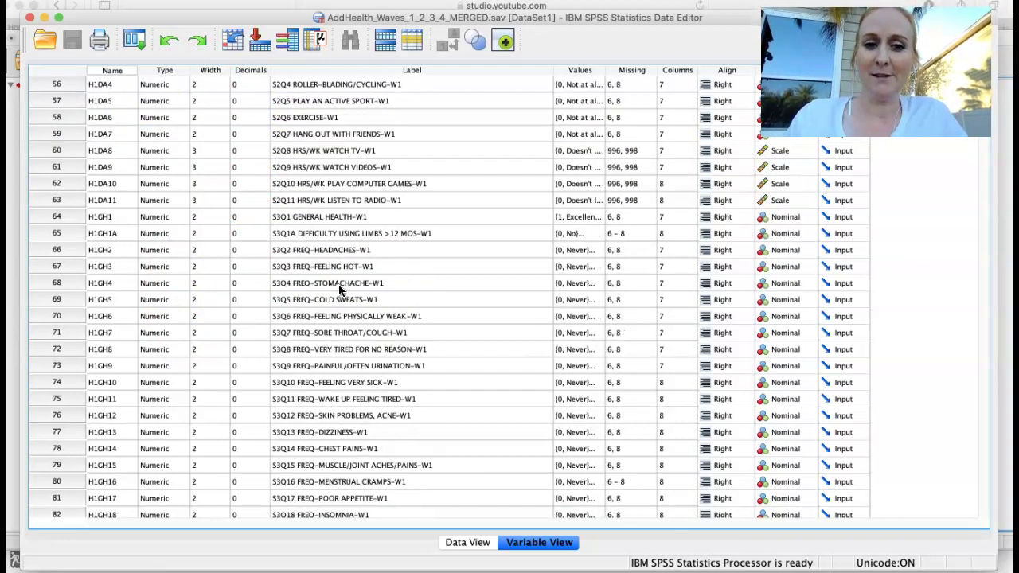
{"action": "scroll", "coordinate": [339, 289], "scroll_direction": "down", "scroll_amount": 7}
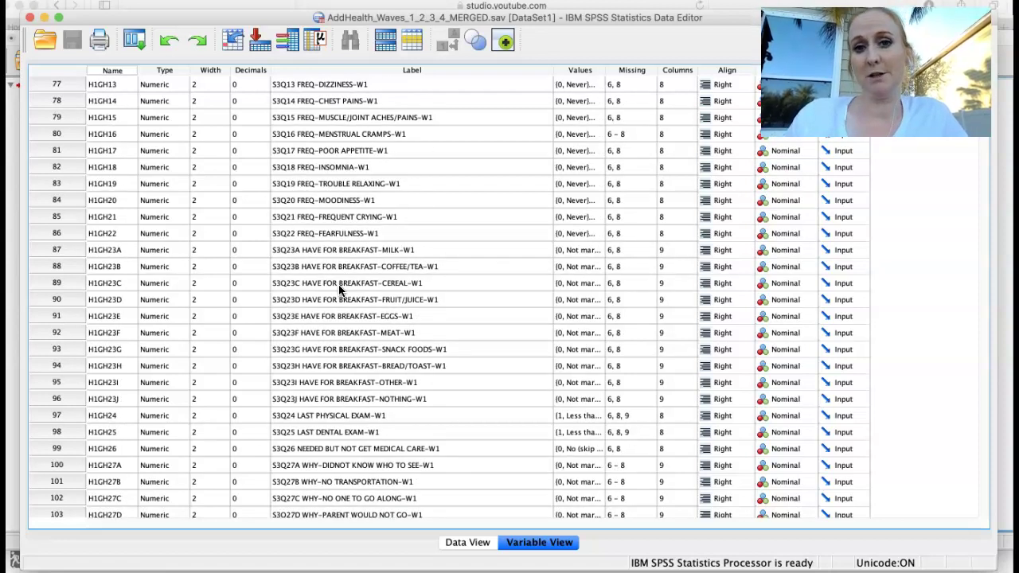
{"action": "scroll", "coordinate": [339, 290], "scroll_direction": "down", "scroll_amount": 6}
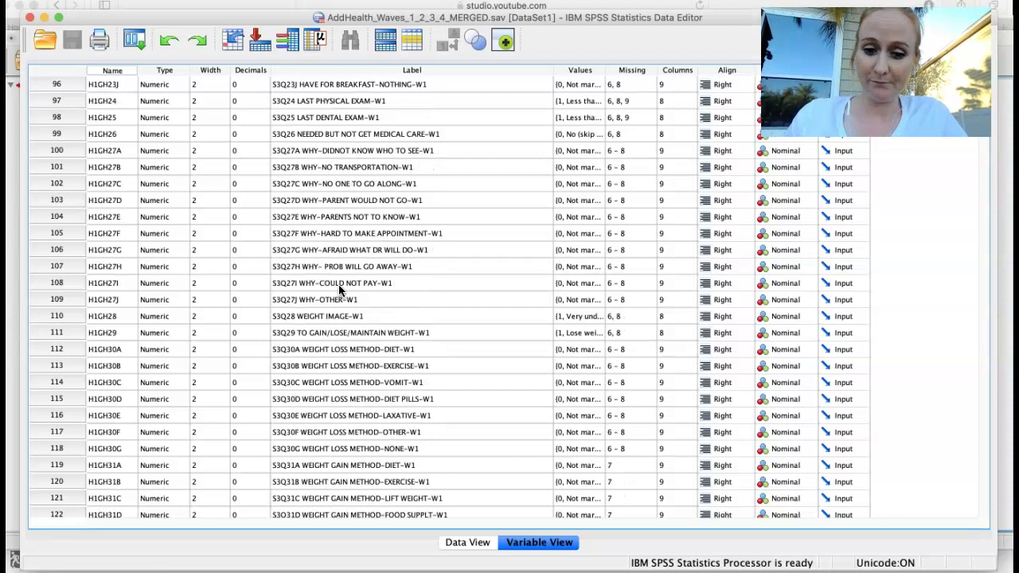
- Switch to Data View and examine the interview month, day and year columns and the first three respondents' rows
{"action": "left_click", "coordinate": [470, 542]}
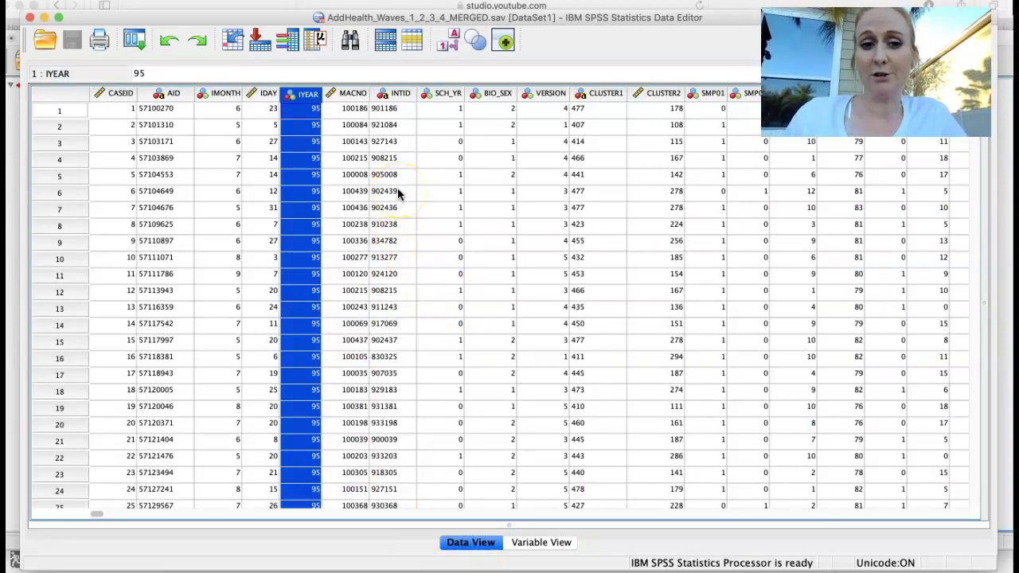
{"action": "left_click", "coordinate": [224, 95]}
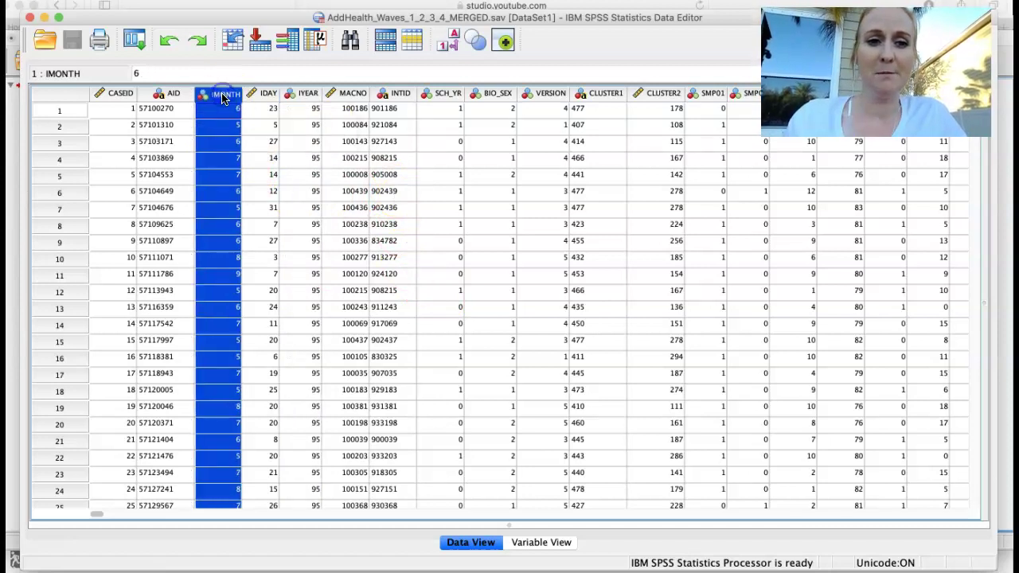
{"action": "left_click", "coordinate": [263, 94]}
{"action": "left_click", "coordinate": [304, 94]}
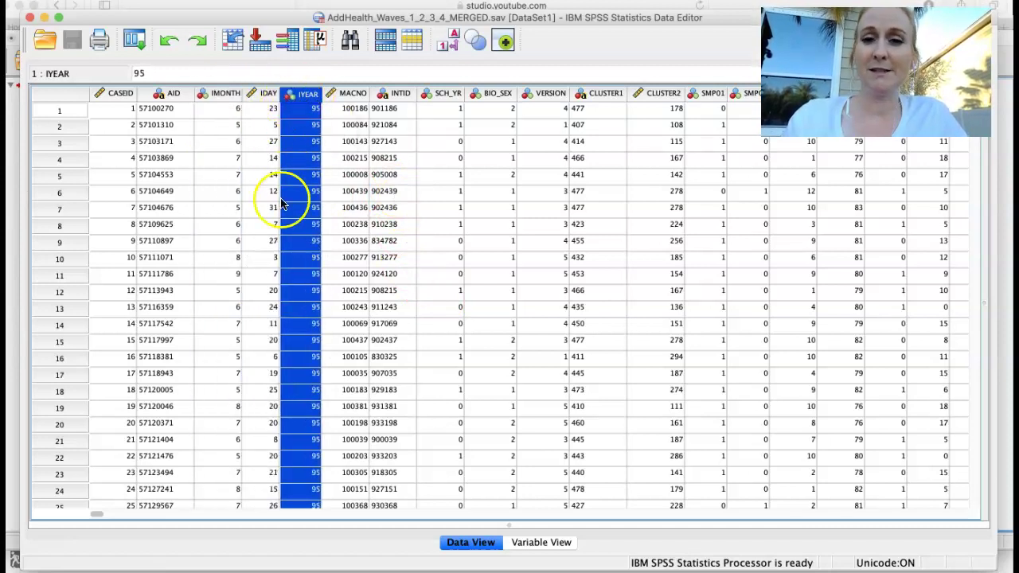
{"action": "left_click", "coordinate": [221, 112]}
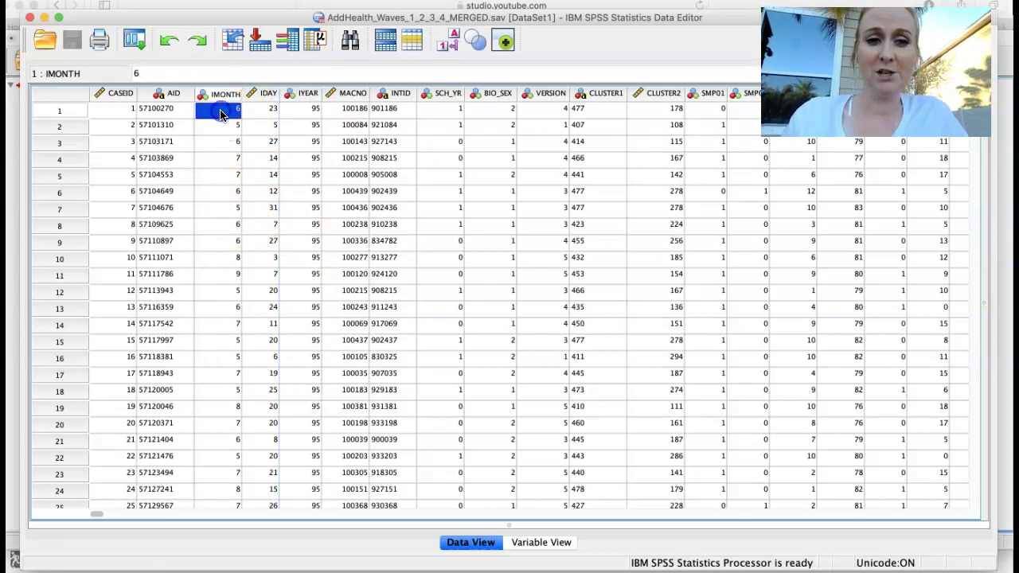
{"action": "left_click", "coordinate": [62, 112]}
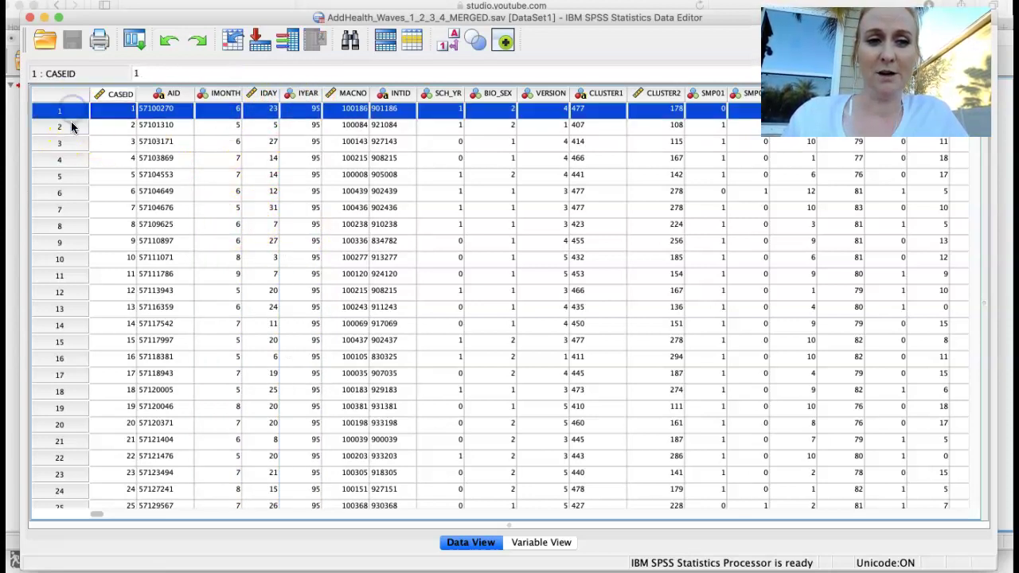
{"action": "left_click", "coordinate": [71, 127]}
{"action": "left_click", "coordinate": [72, 144]}
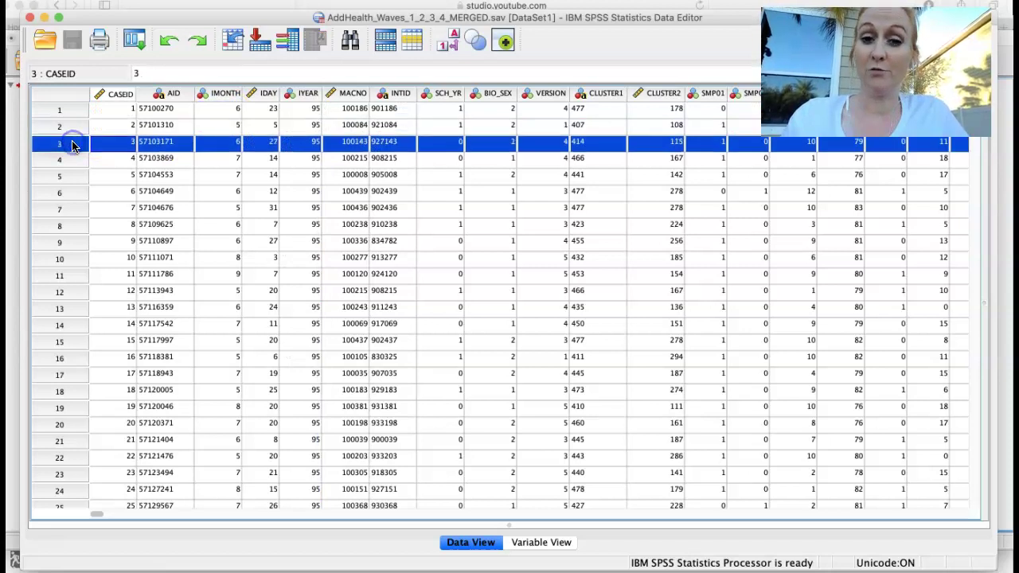
- Examine individual respondents' values down the IMONTH column
{"action": "left_click", "coordinate": [226, 95]}
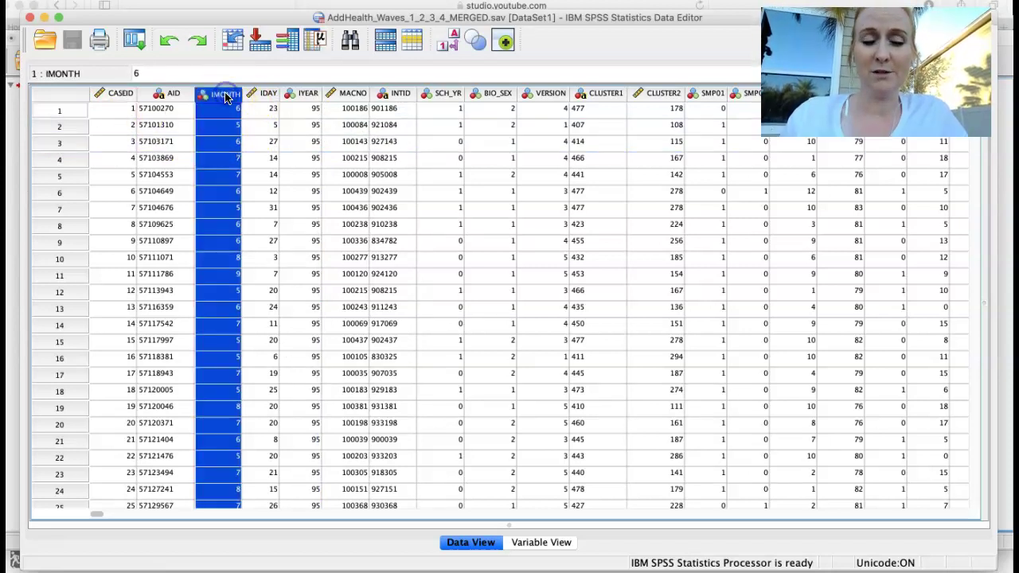
{"action": "left_click", "coordinate": [227, 108]}
{"action": "left_click", "coordinate": [227, 125]}
{"action": "left_click", "coordinate": [229, 162]}
{"action": "left_click", "coordinate": [223, 259]}
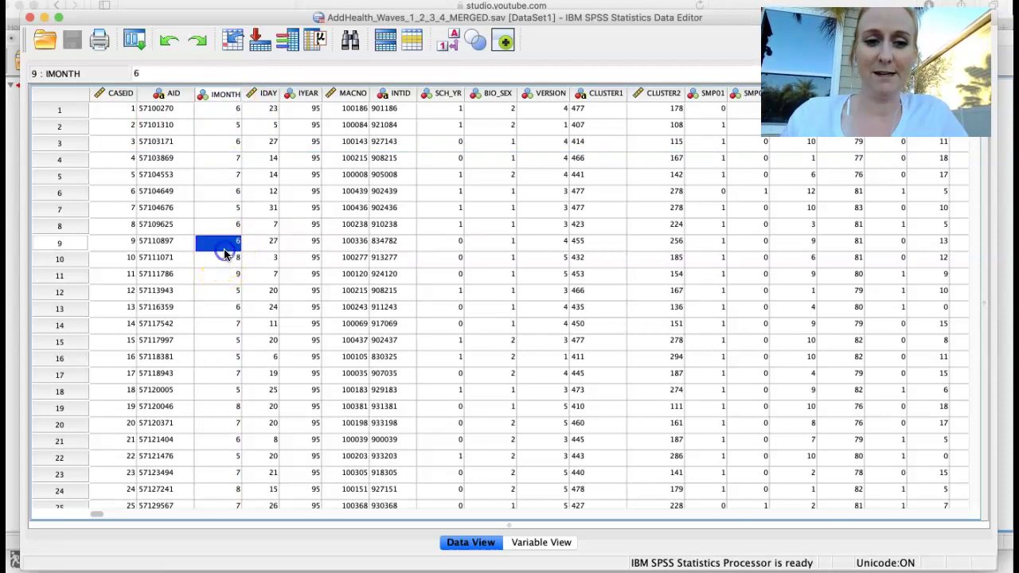
{"action": "left_click", "coordinate": [224, 274]}
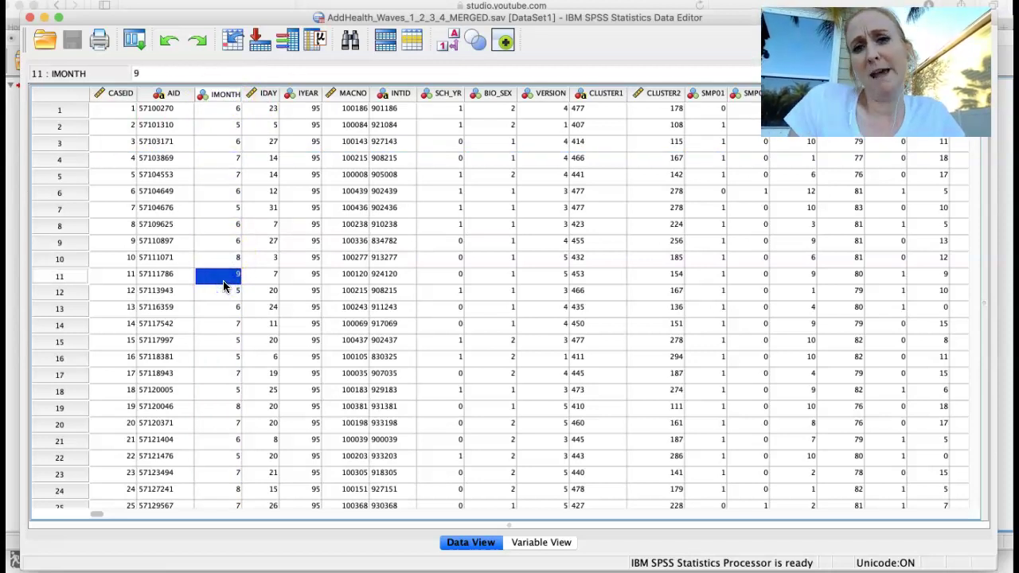
- Compare the second respondent's row with the variable columns from IMONTH through MACNO
{"action": "left_click", "coordinate": [308, 93]}
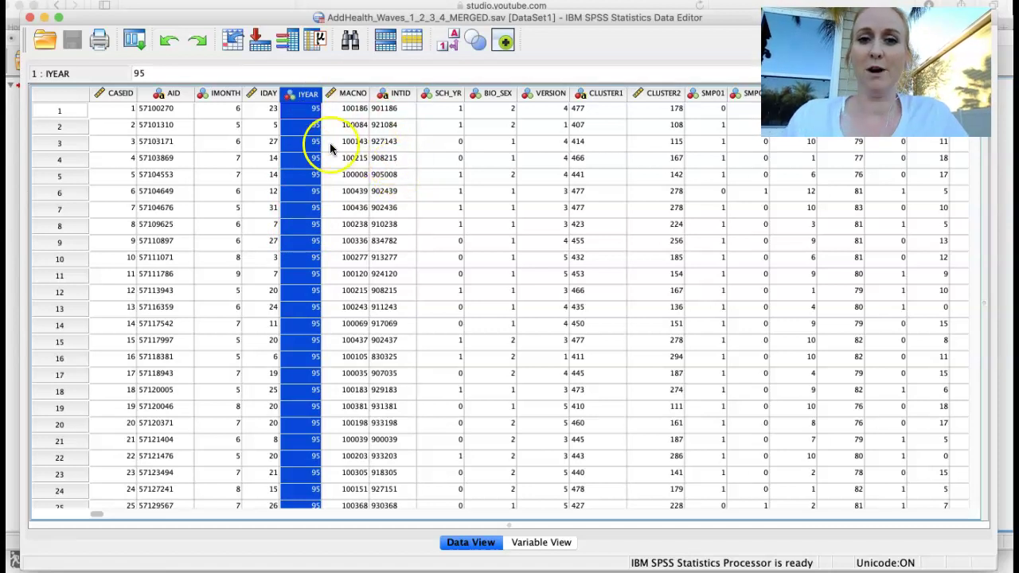
{"action": "left_click", "coordinate": [60, 128]}
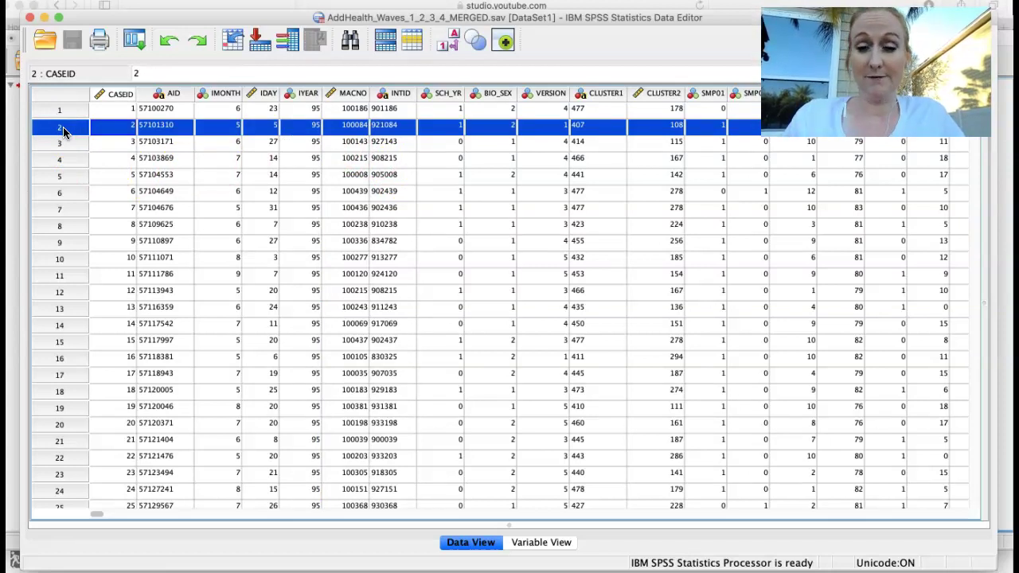
{"action": "left_click", "coordinate": [224, 94]}
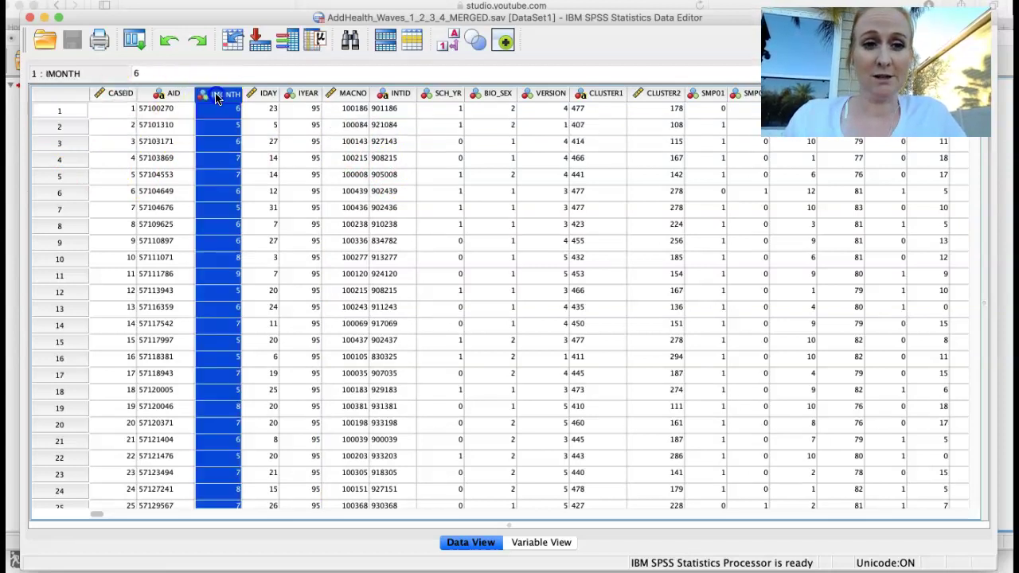
{"action": "left_click", "coordinate": [269, 94]}
{"action": "left_click", "coordinate": [307, 94]}
{"action": "left_click", "coordinate": [353, 93]}
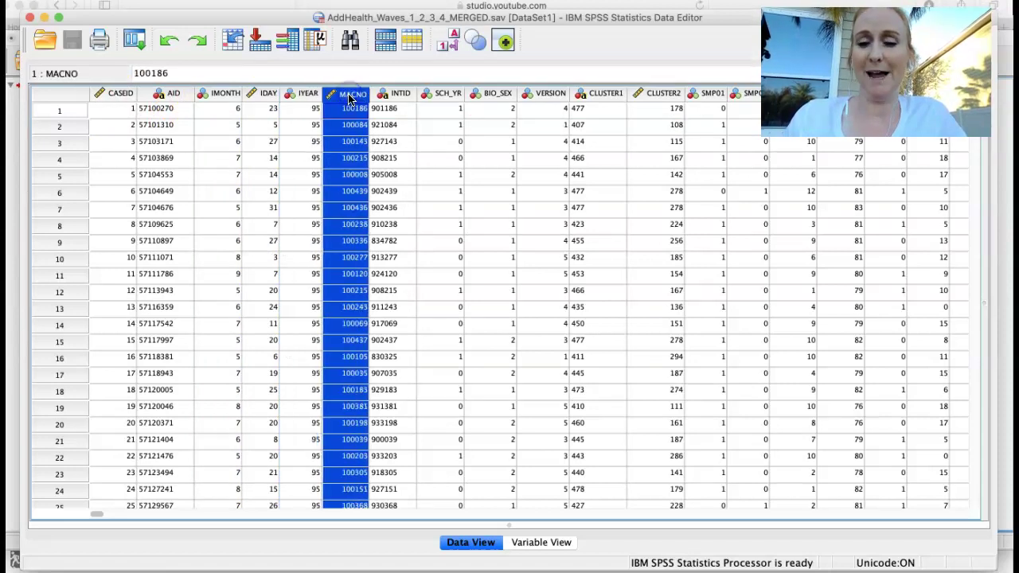
- Return to Variable View, open the Save Data As dialog for the dataset and check the folder hierarchy of its save location
{"action": "left_click", "coordinate": [528, 544]}
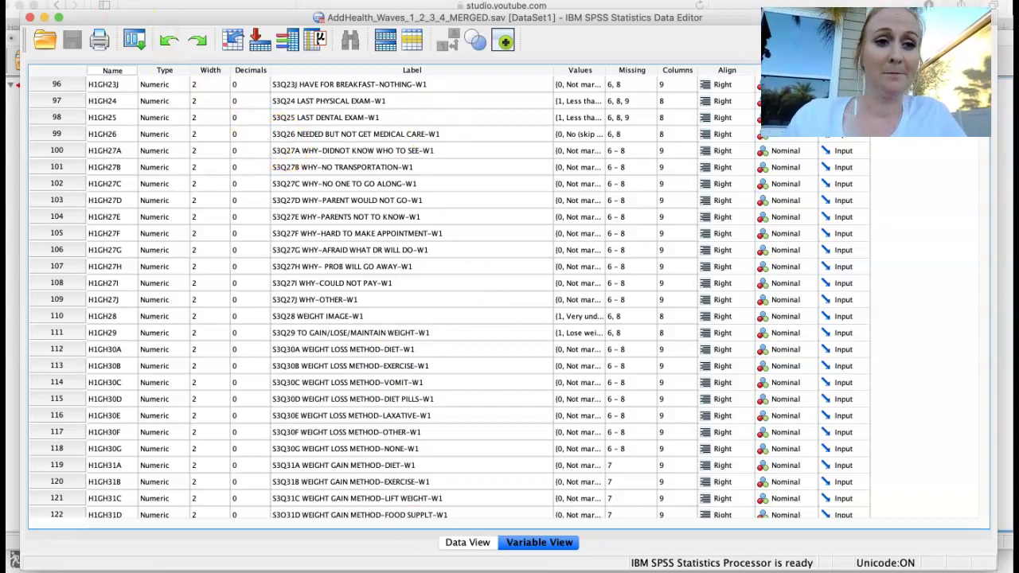
{"action": "left_click", "coordinate": [132, 1]}
{"action": "mouse_move", "coordinate": [152, 17]}
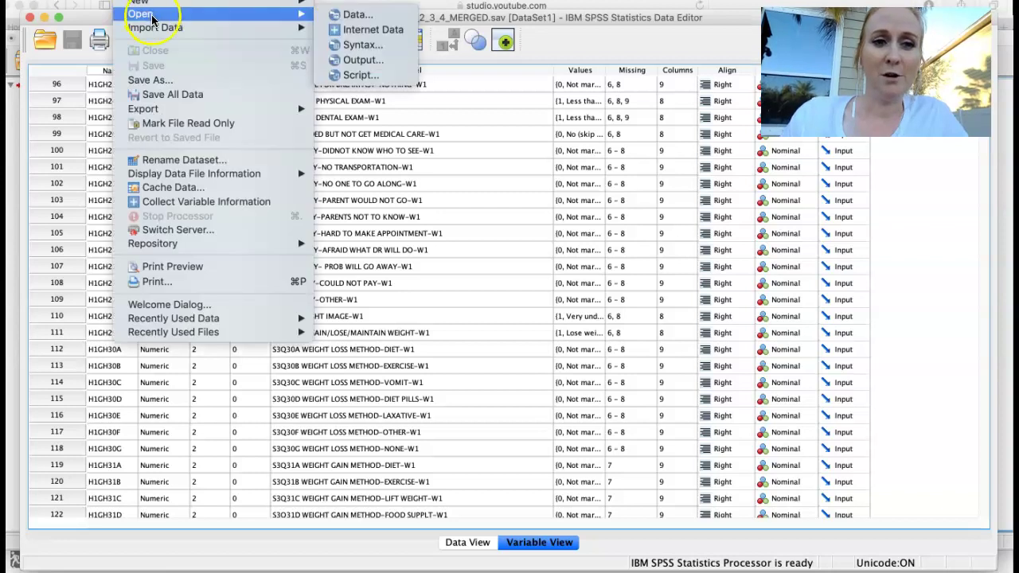
{"action": "left_click", "coordinate": [151, 82]}
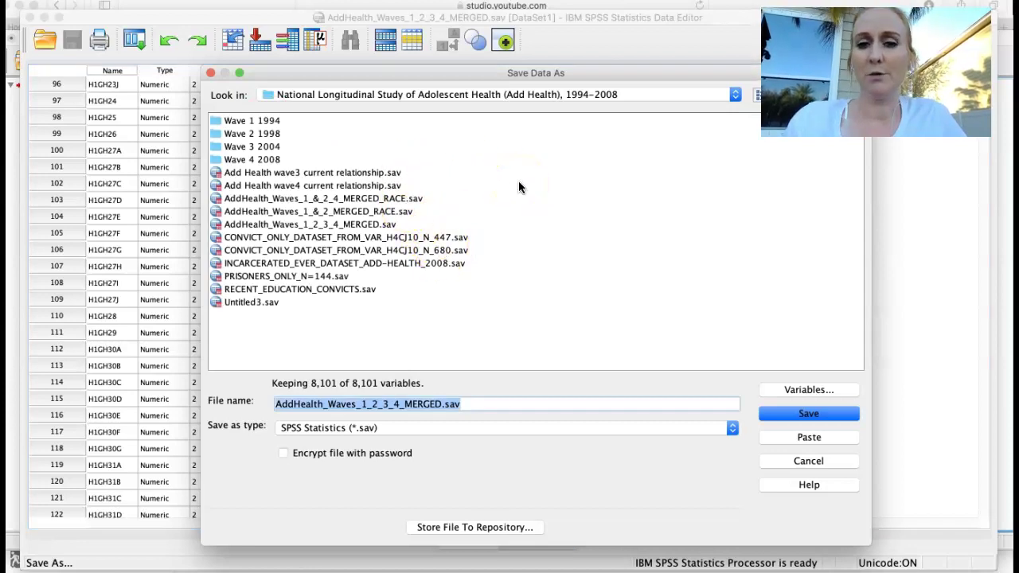
{"action": "left_click", "coordinate": [736, 95]}
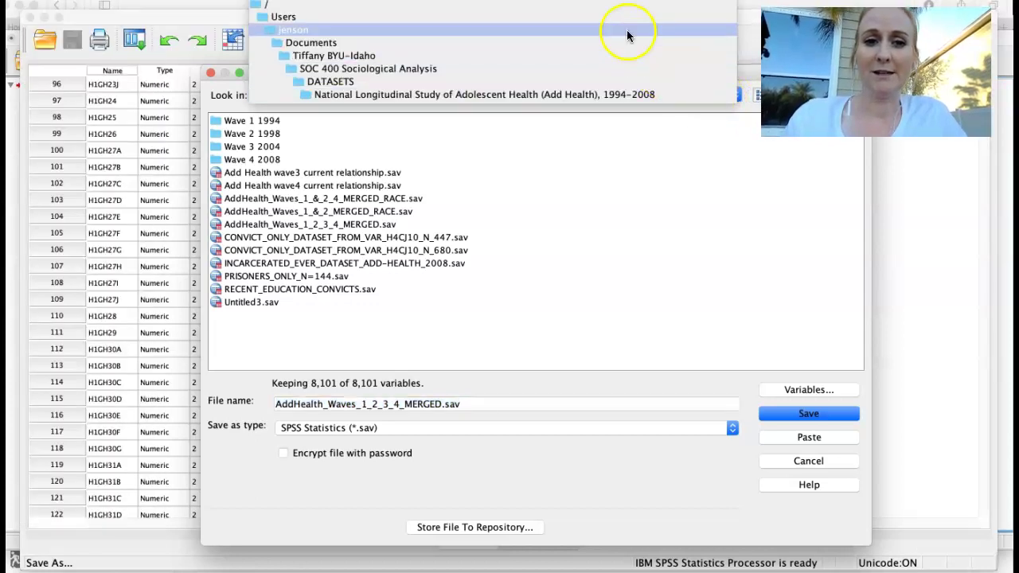
{"action": "left_click", "coordinate": [649, 136]}
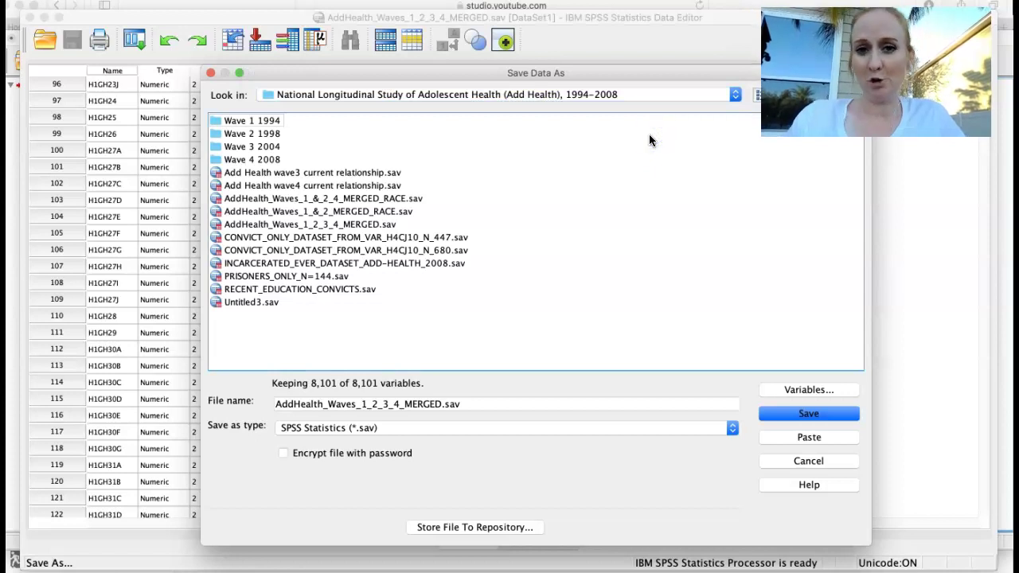